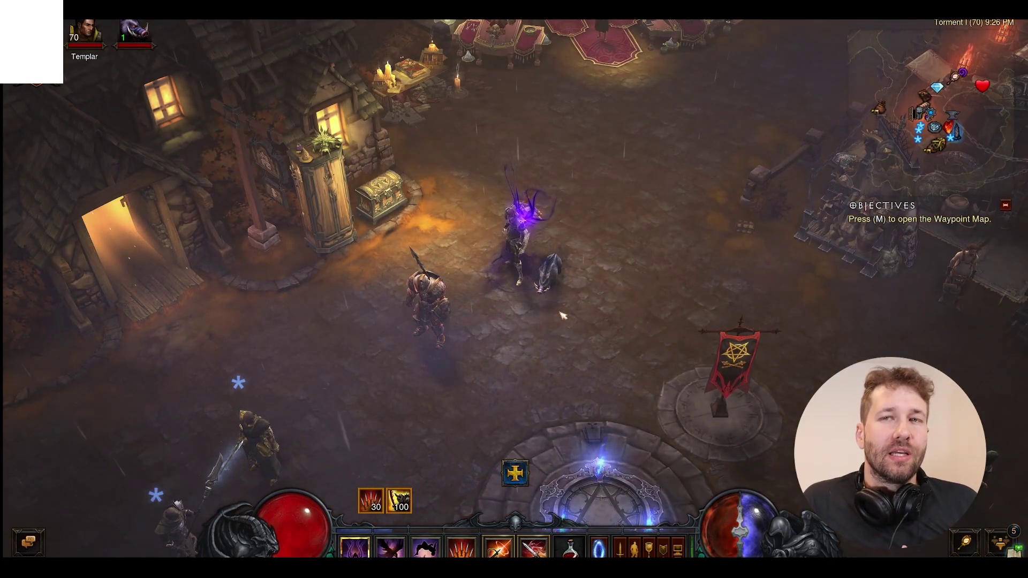
Step: Bring the Cheat Engine window up over Diablo III, showing the saved Zoom Level entry
key(alt+Tab)
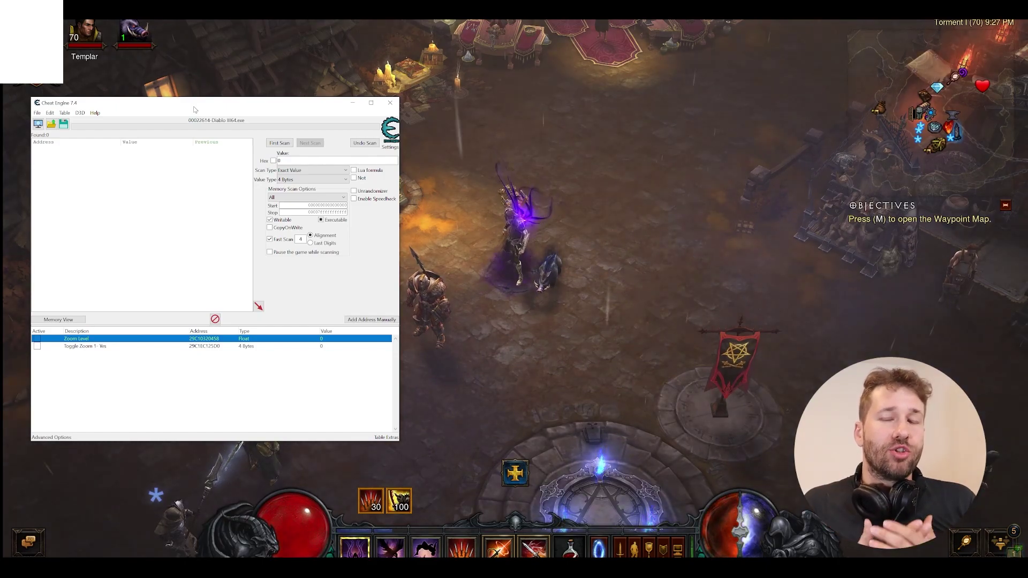
key(alt+Tab)
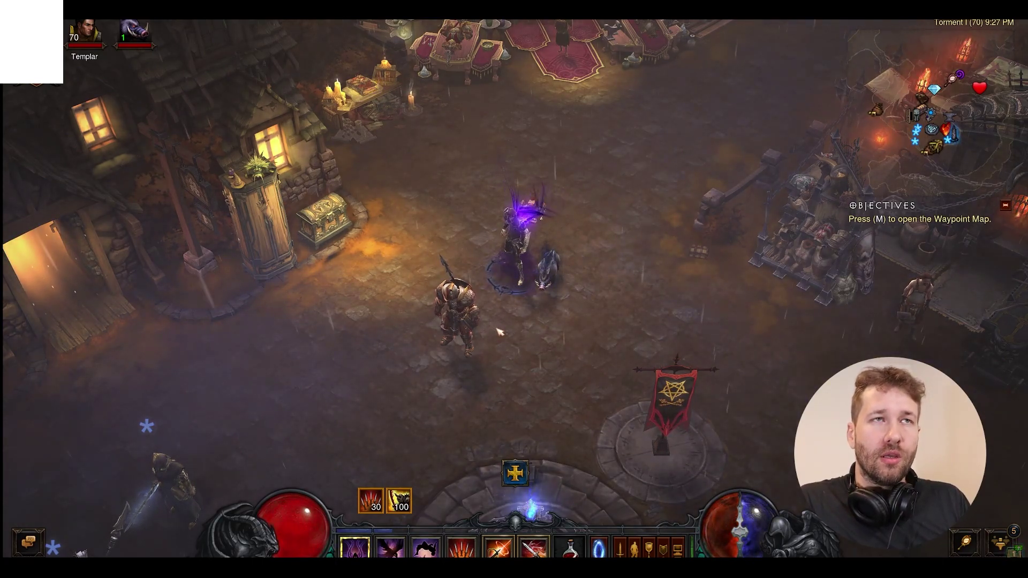
key(z)
key(z)
key(z)
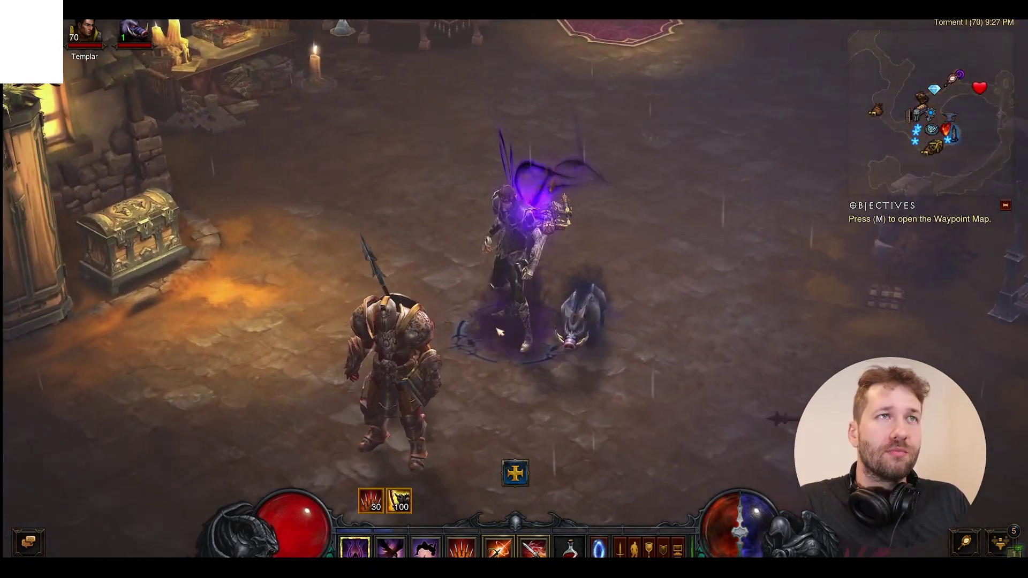
key(z)
key(z)
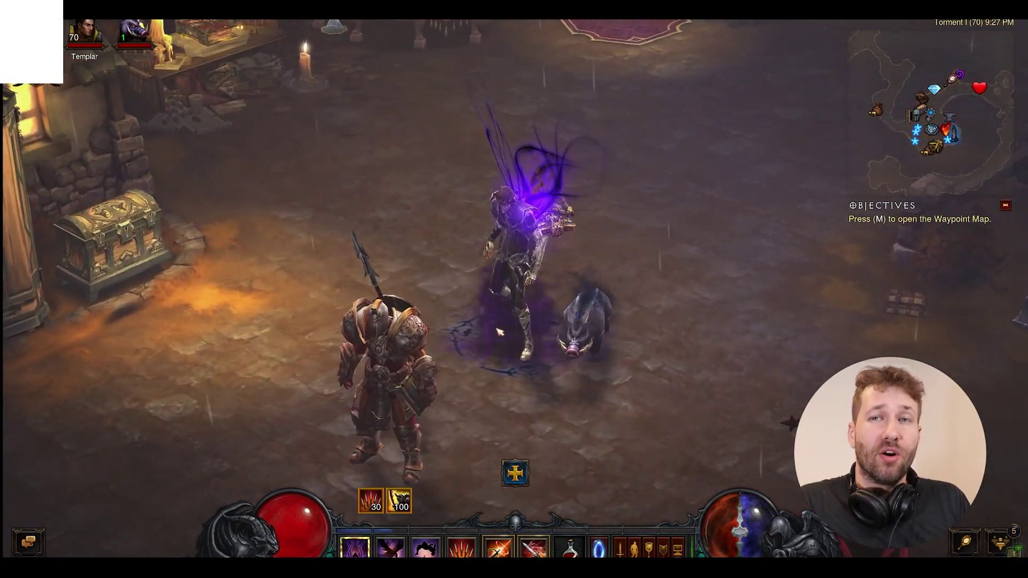
key(z)
key(z)
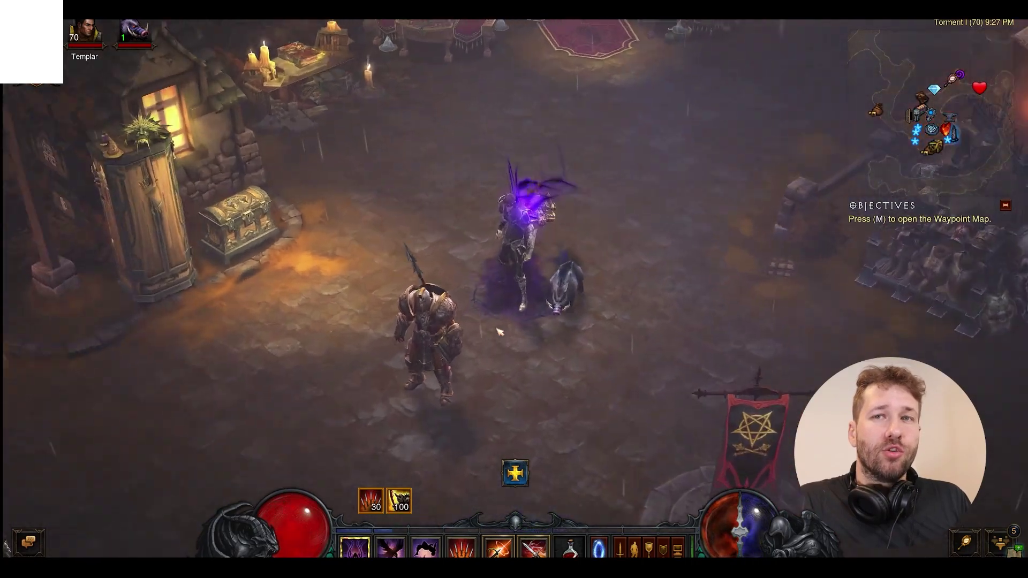
key(z)
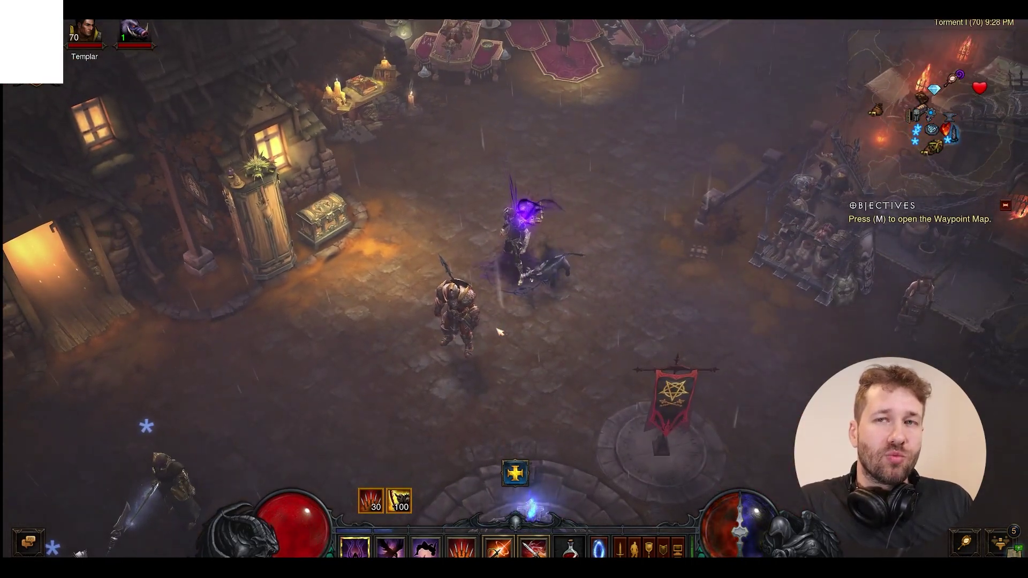
key(alt+Tab)
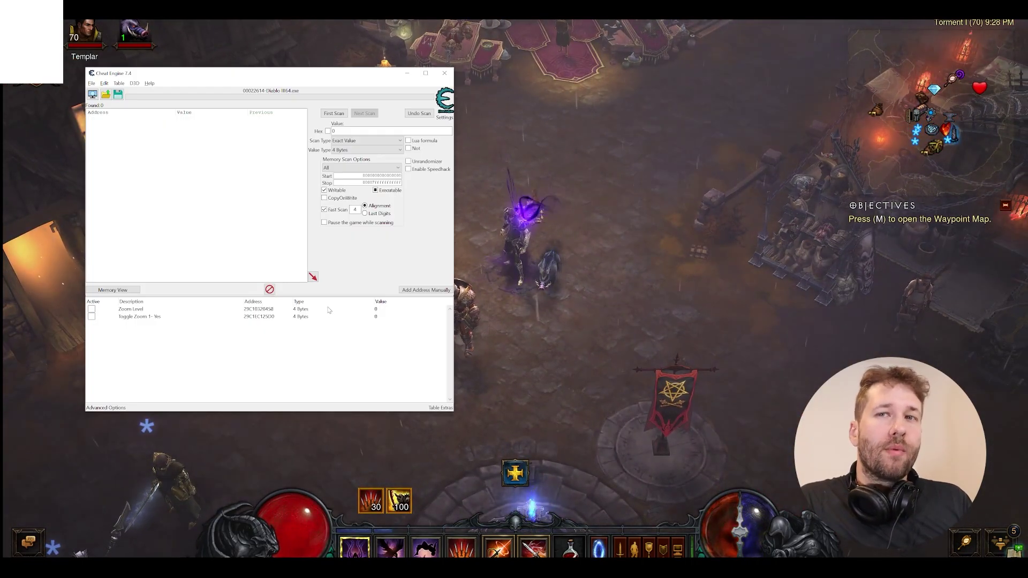
Step: Select the Zoom Level entry and run a 4-byte exact-value first scan for 0
click(328, 309)
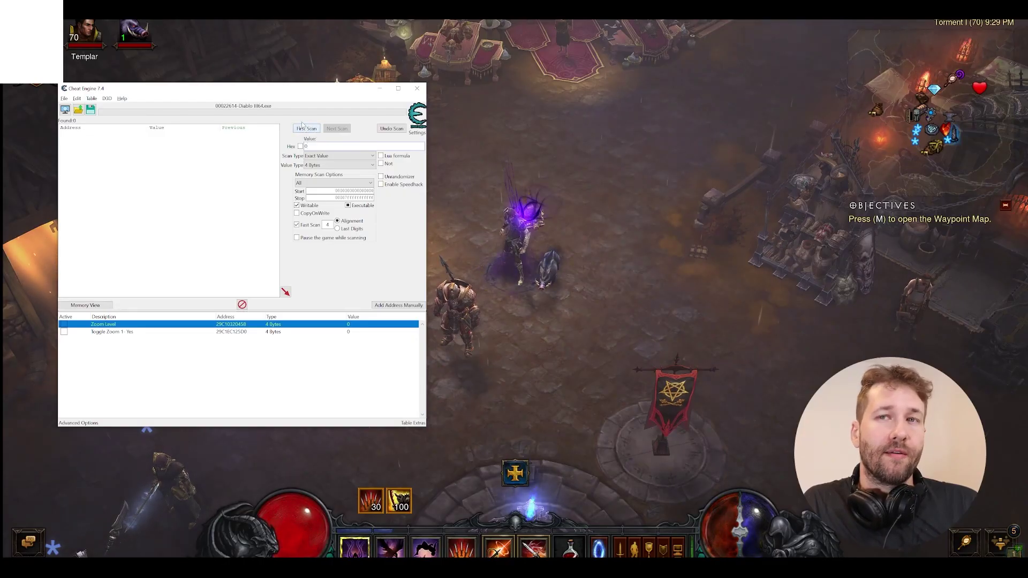
click(303, 129)
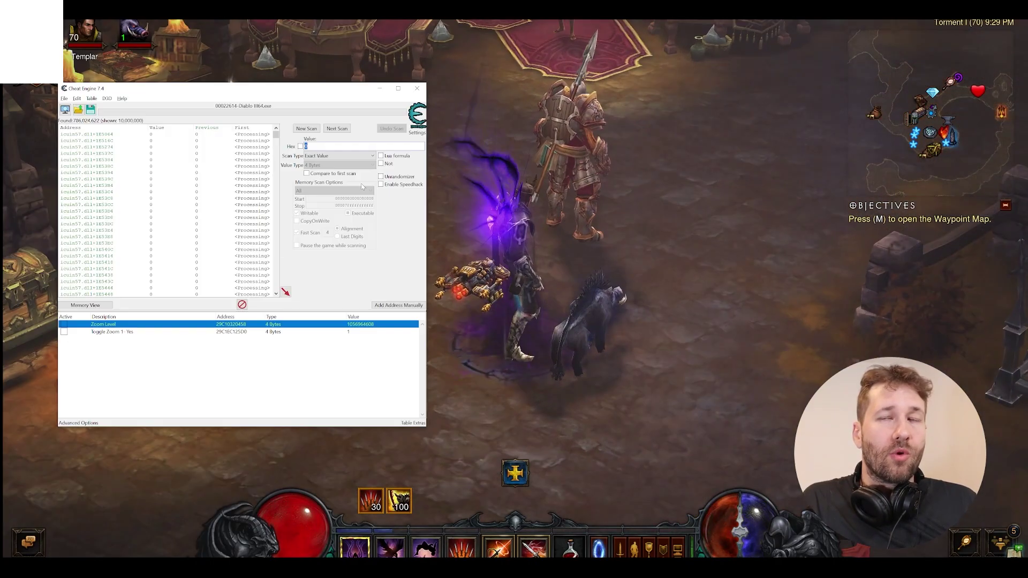
Step: Switch the scan type to Changed value and rescan twice around a zoom change, reaching 246,513 results
click(343, 156)
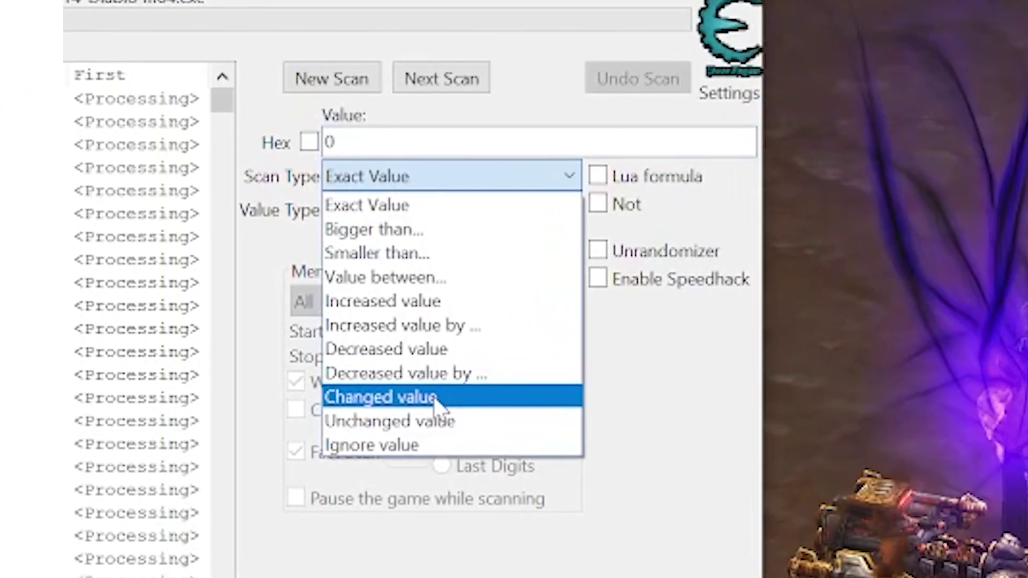
click(440, 408)
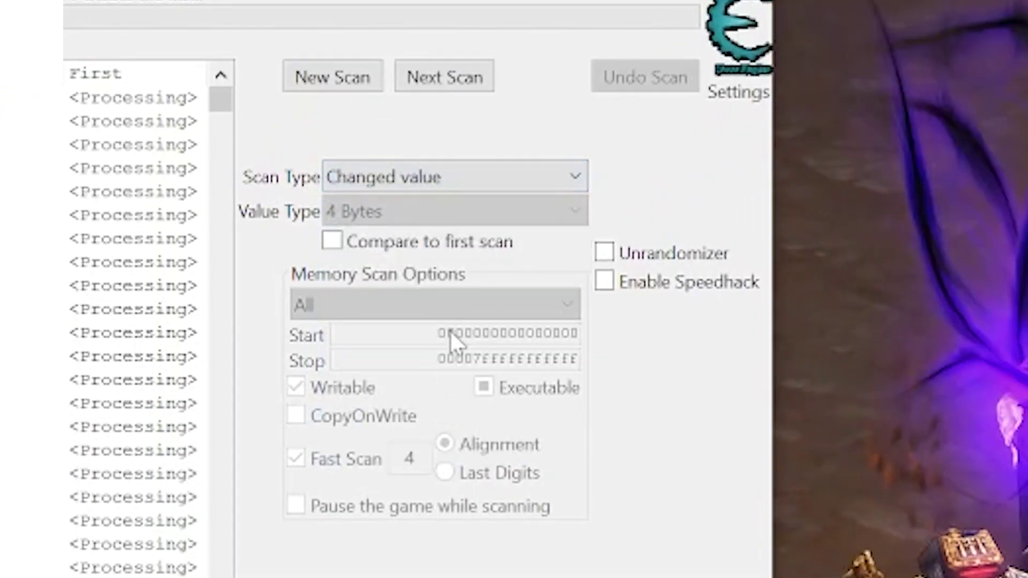
click(449, 66)
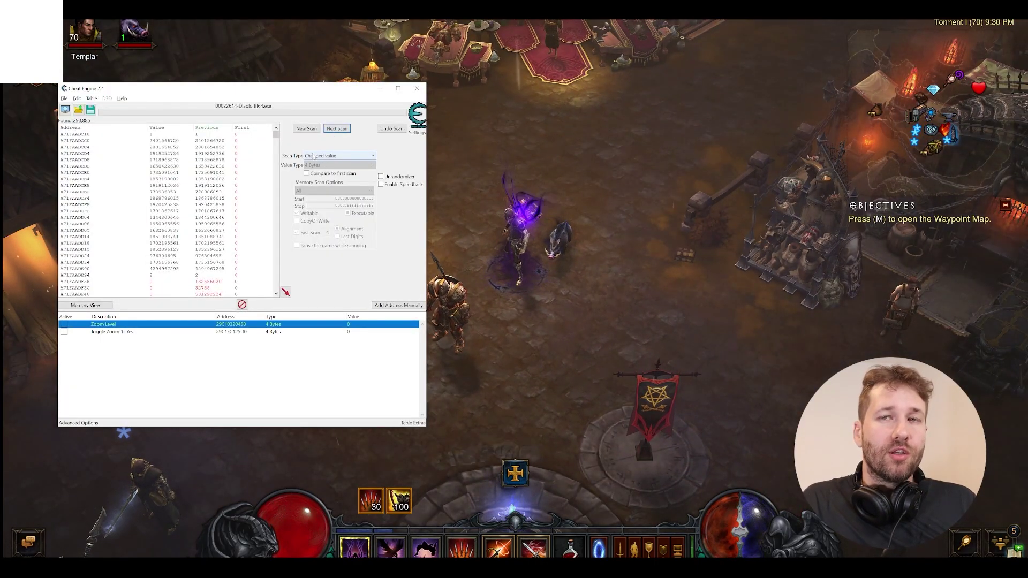
click(334, 131)
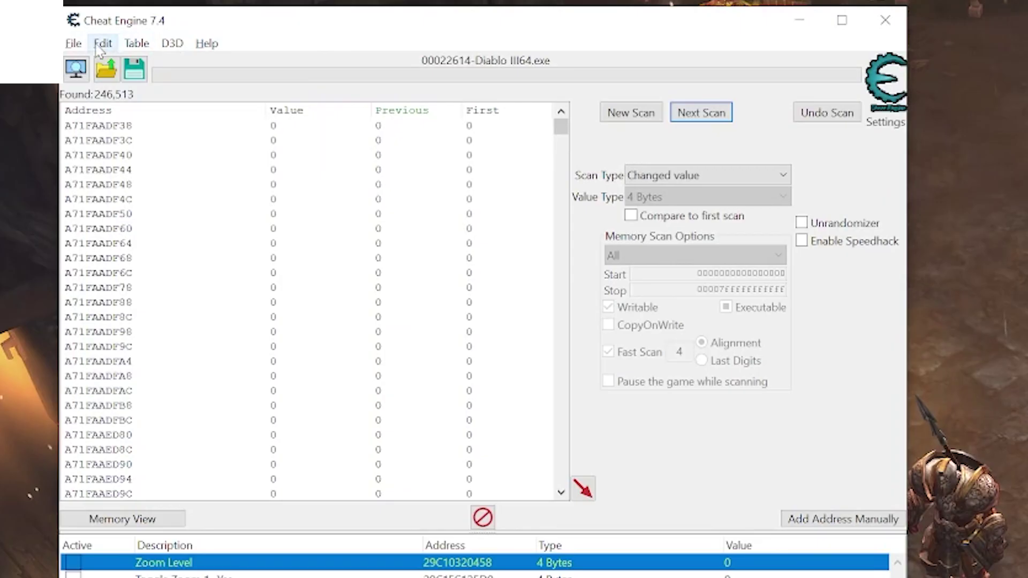
Step: Look up the Next Scan-Changed Value shortcut in Settings > Hotkeys
click(102, 44)
click(128, 62)
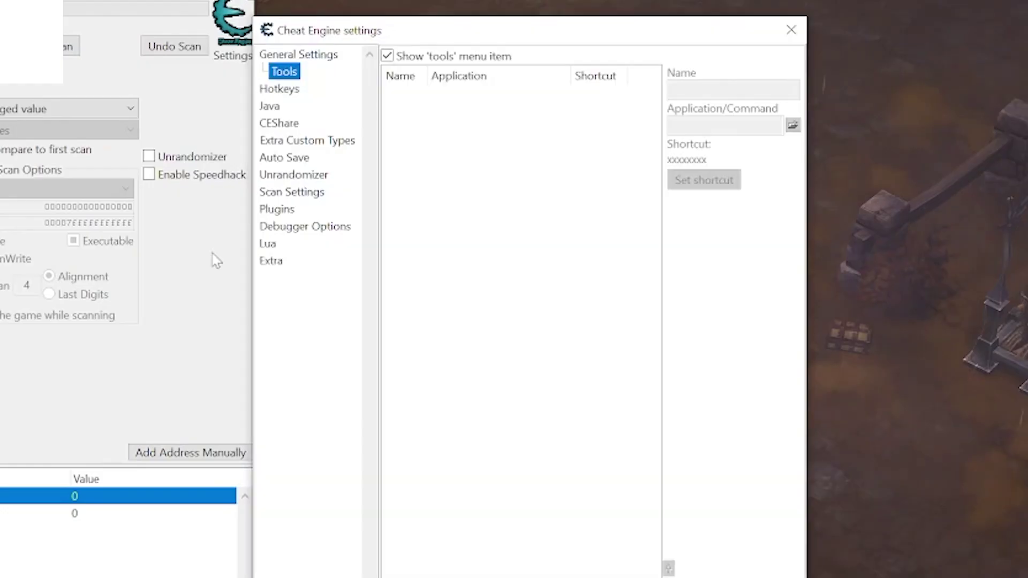
click(279, 89)
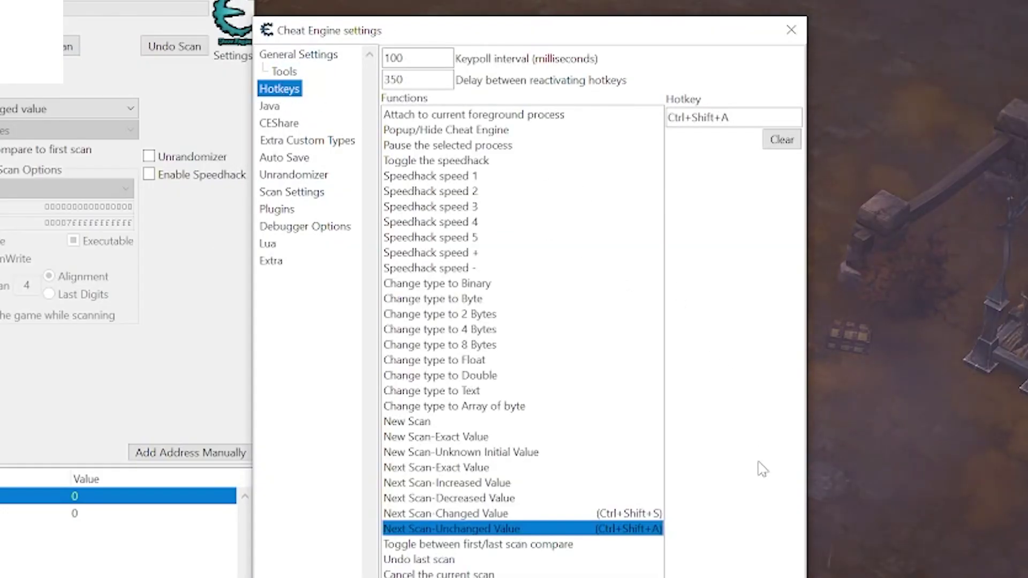
click(483, 514)
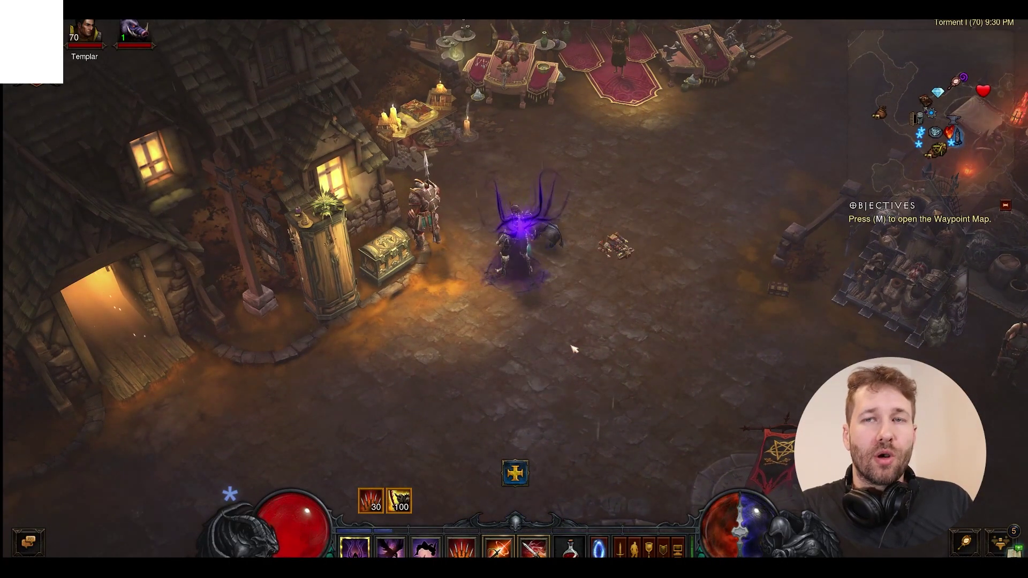
Step: Zoom the camera in, trigger a changed-value rescan from the game, and close the Skills window
scroll(574, 349, up, 3)
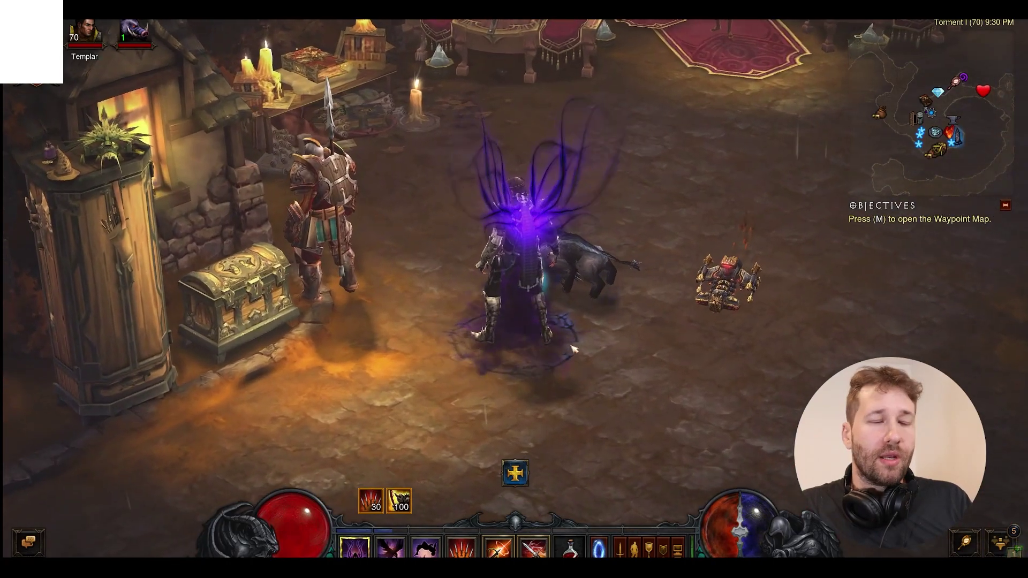
key(s)
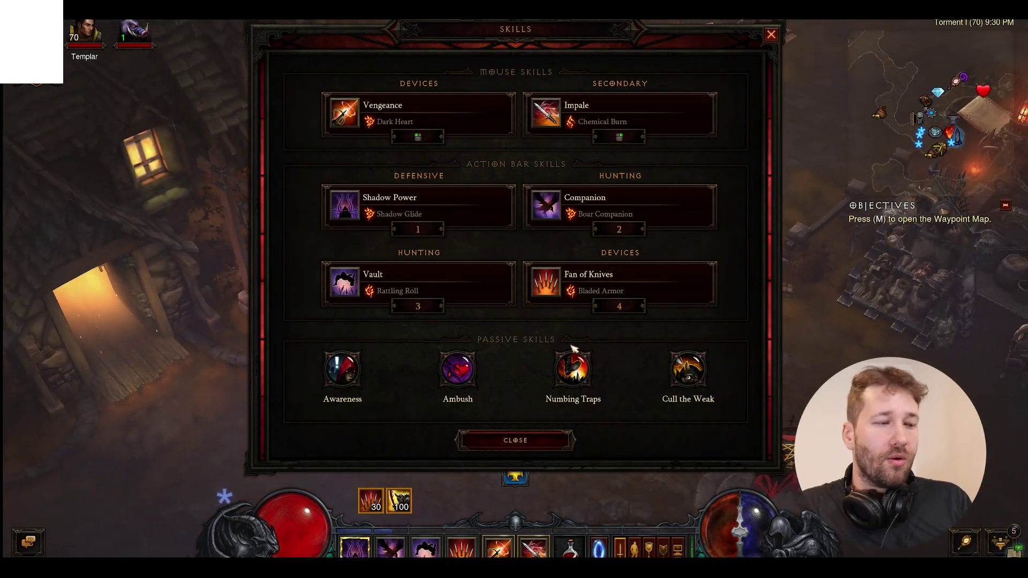
key(s)
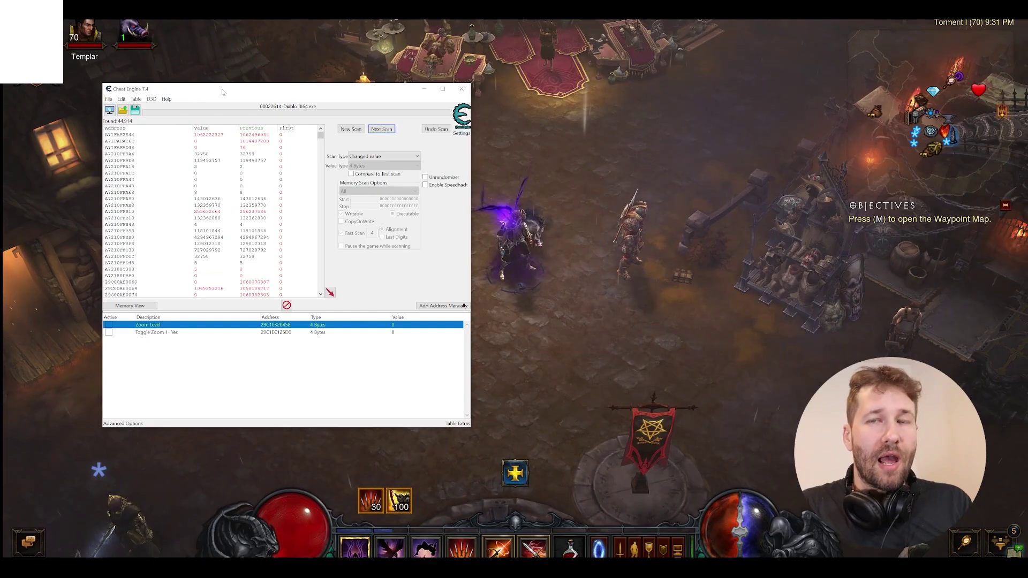
Step: Rescan for changed values, then repeat Unchanged value scans until 210 results remain
key(Return)
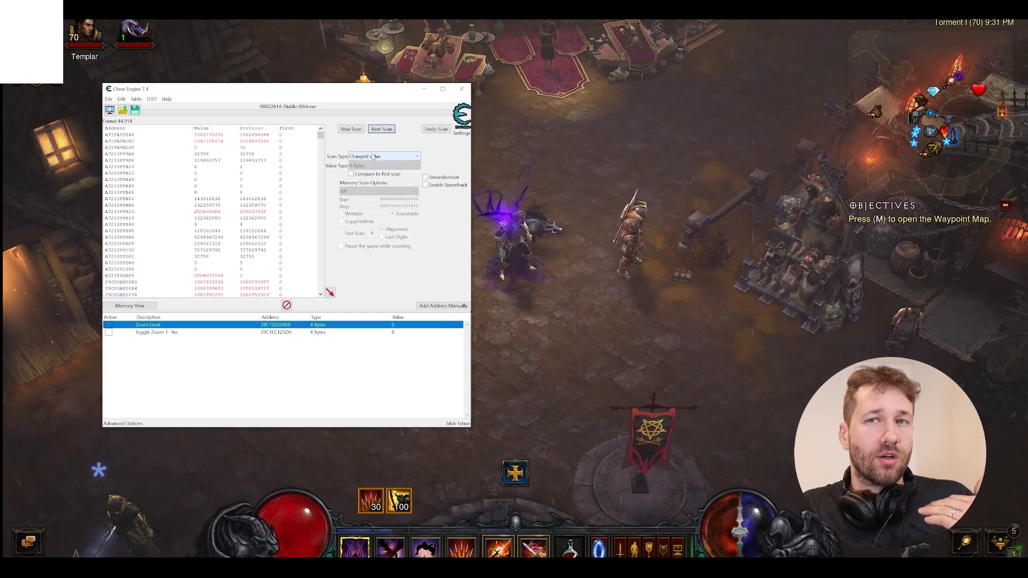
click(373, 156)
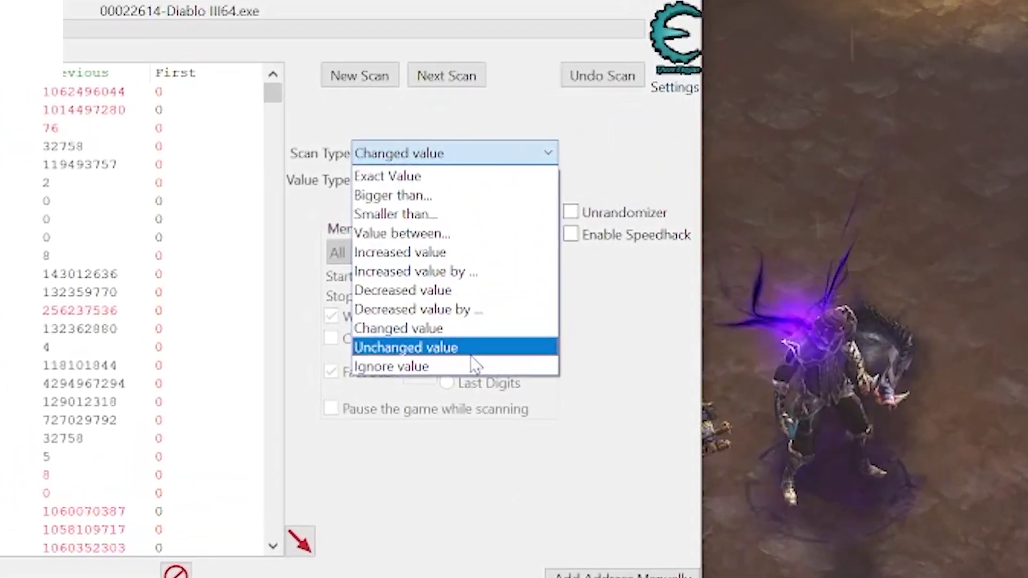
click(471, 353)
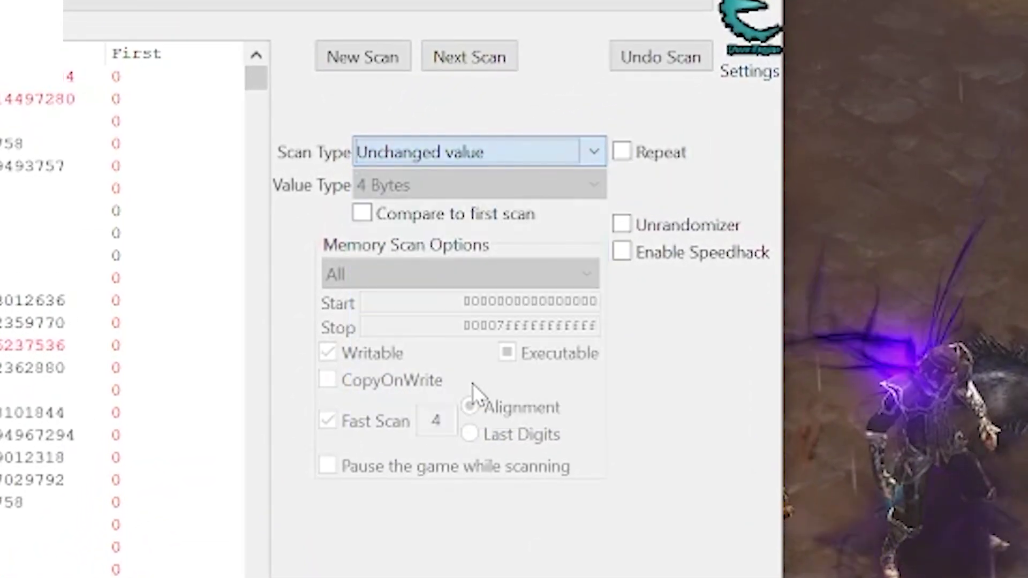
click(459, 60)
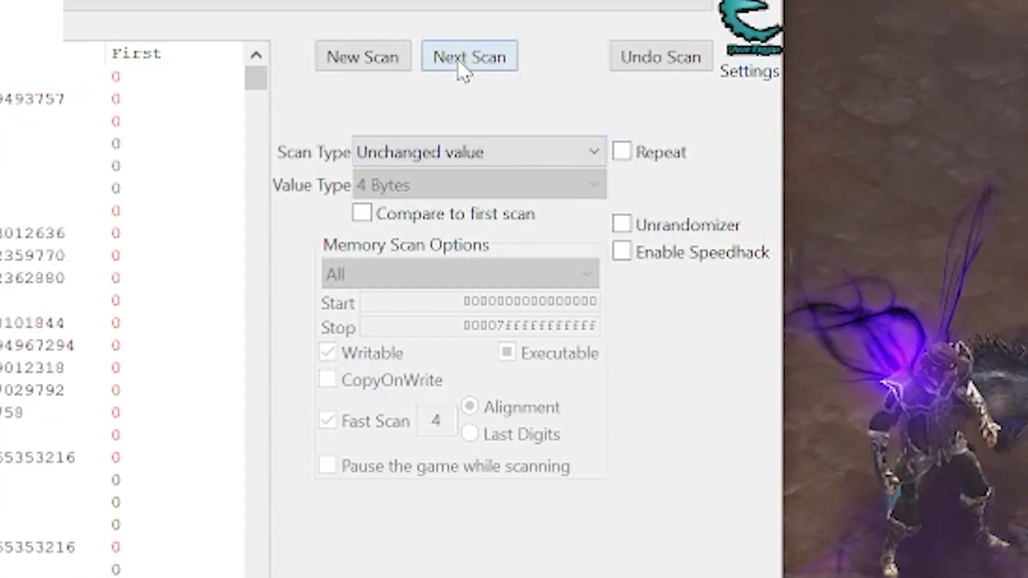
click(458, 59)
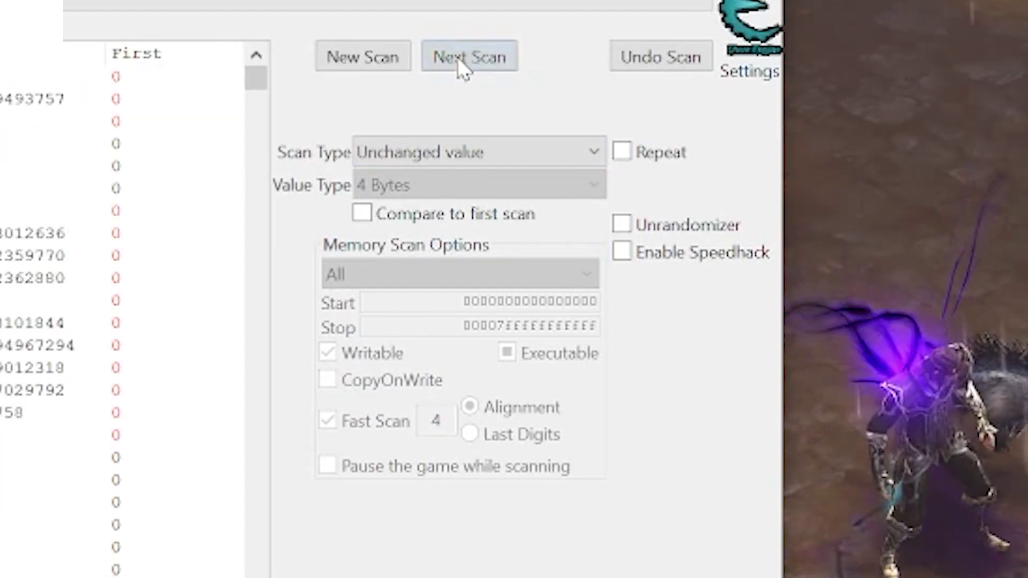
click(459, 59)
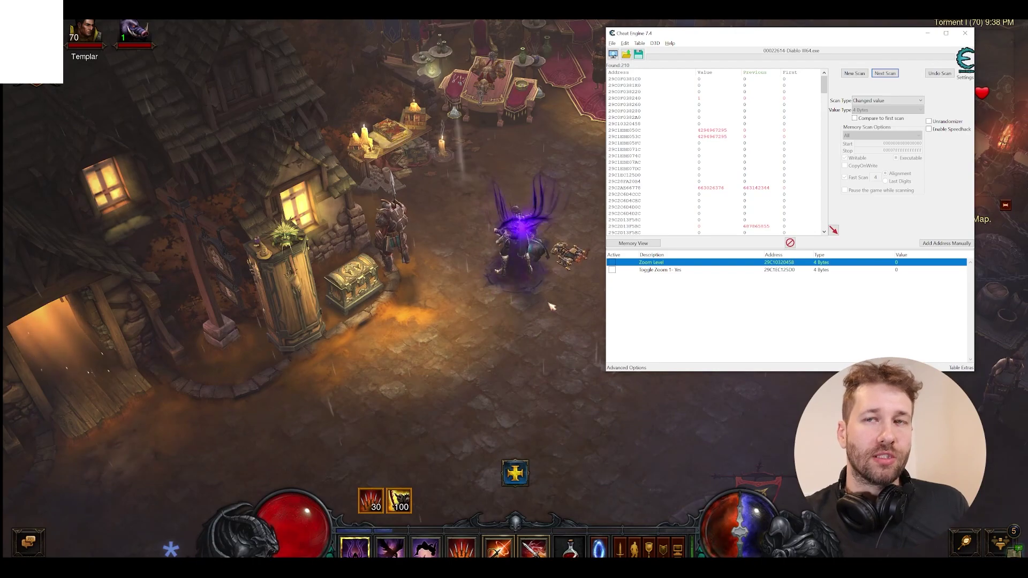
Step: Change the game zoom, then add result 29C10320458 to the address list
click(551, 306)
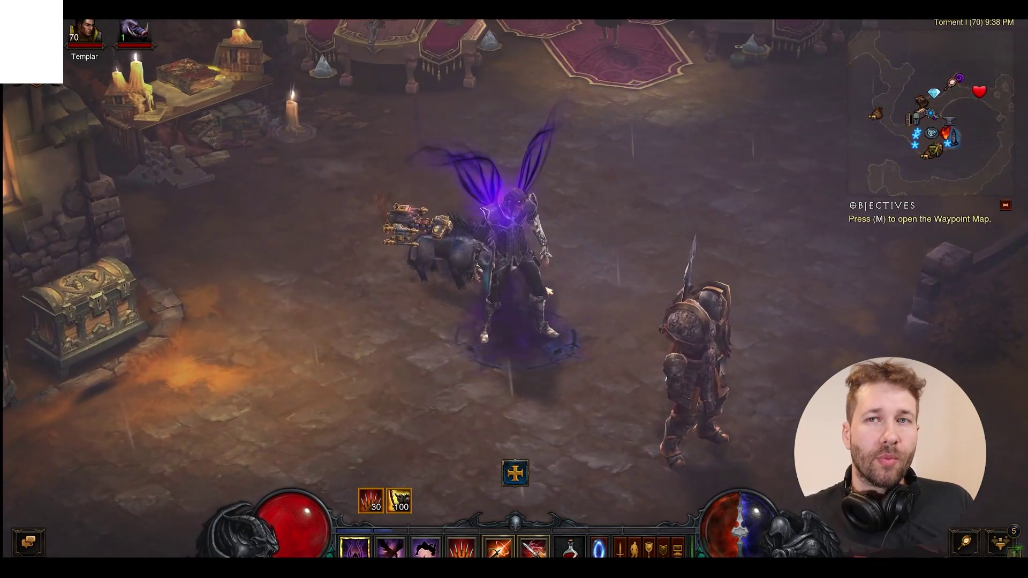
key(alt+Tab)
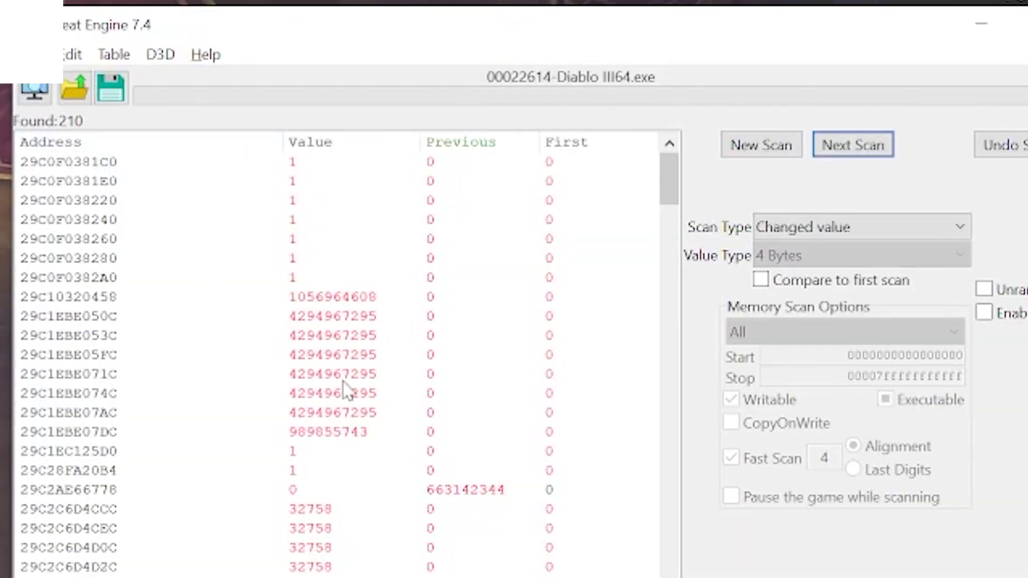
click(338, 302)
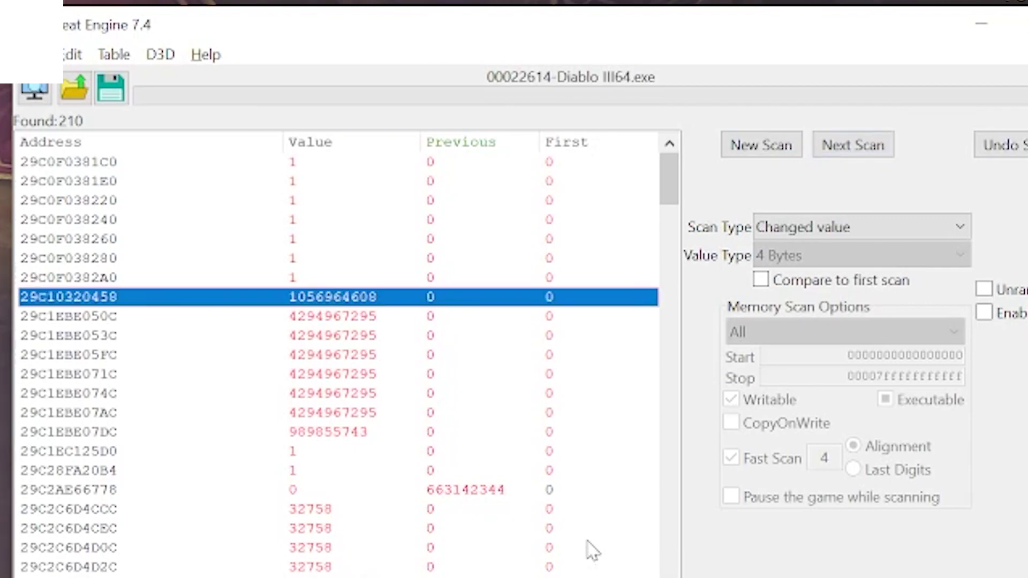
key(shift+Down)
key(shift+Down)
key(shift+Down)
key(shift+Down)
key(shift+Down)
click(303, 301)
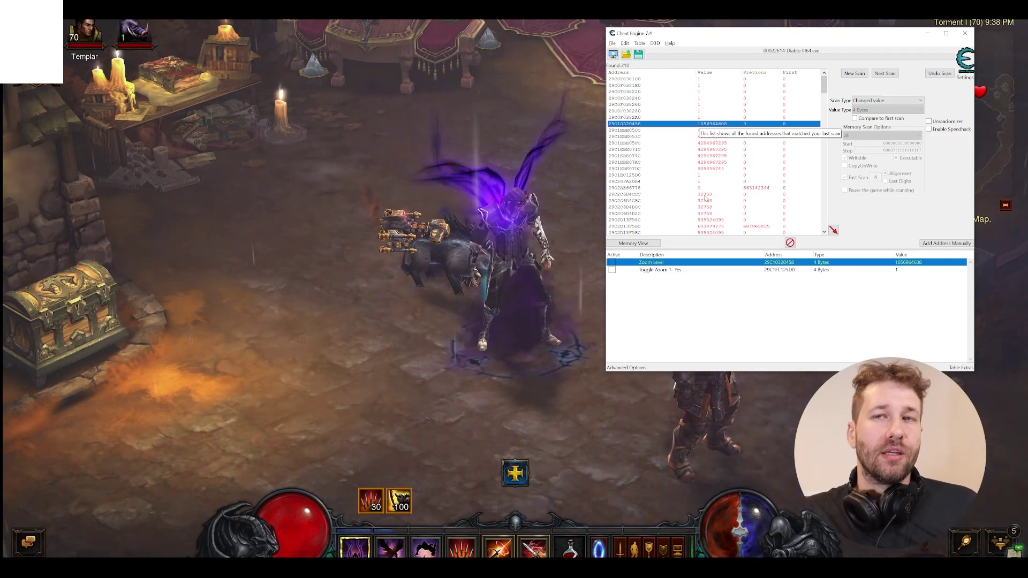
double_click(706, 124)
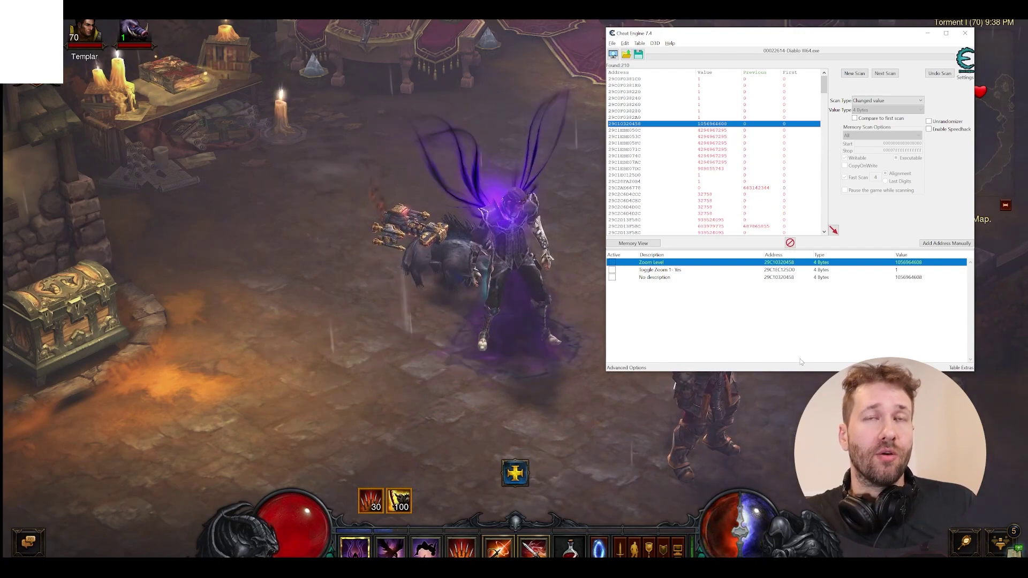
Step: Overwrite the 29C10320458 entry's value with 100000
double_click(909, 278)
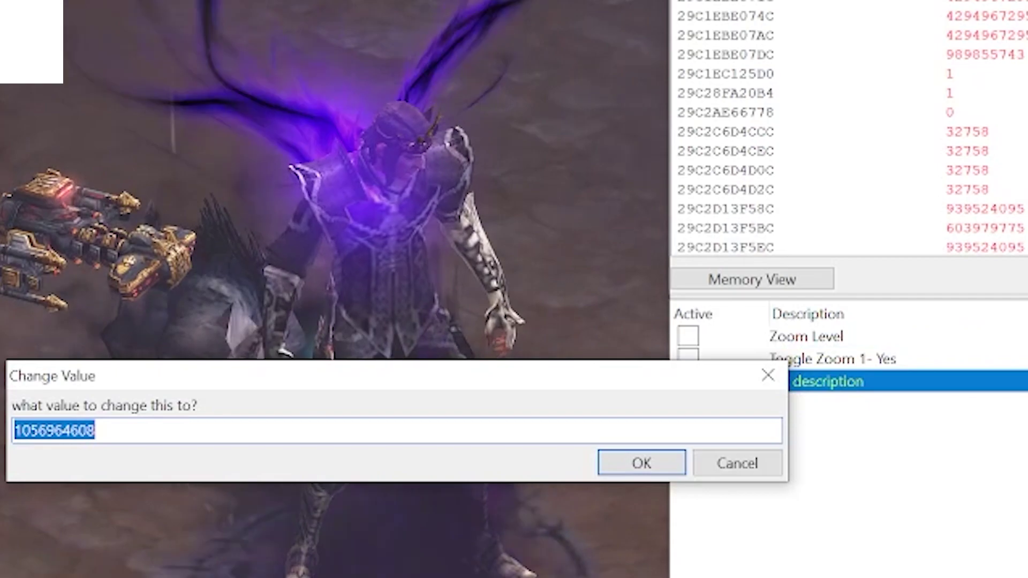
text(100000)
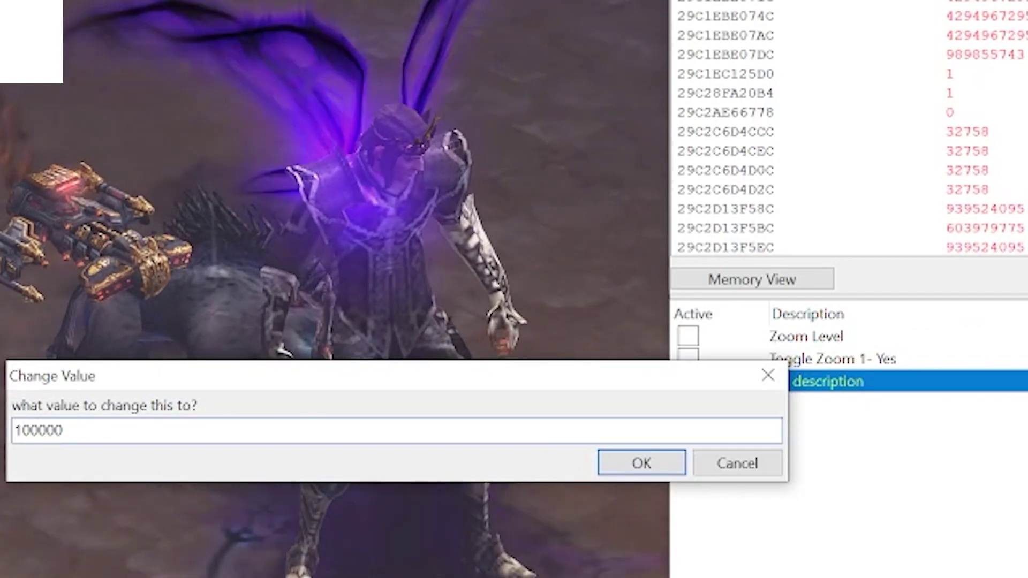
key(Return)
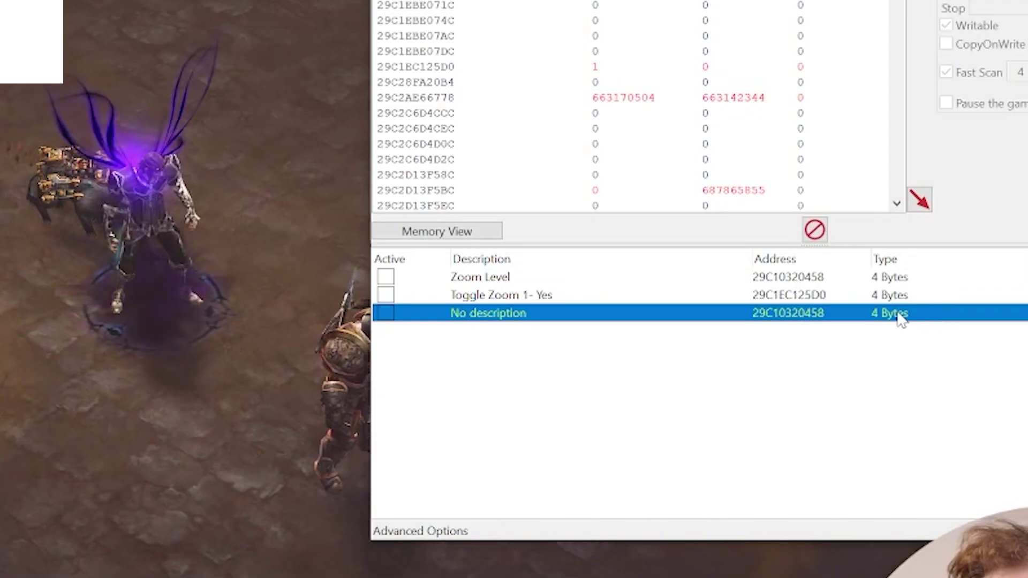
Step: Change the 29C10320458 entry's data type to Float
double_click(895, 316)
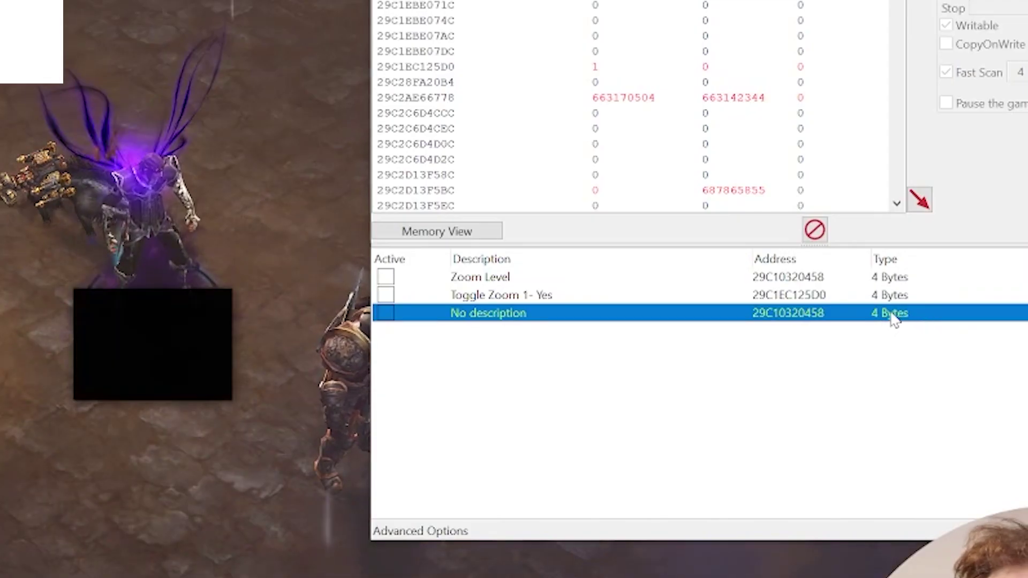
click(129, 339)
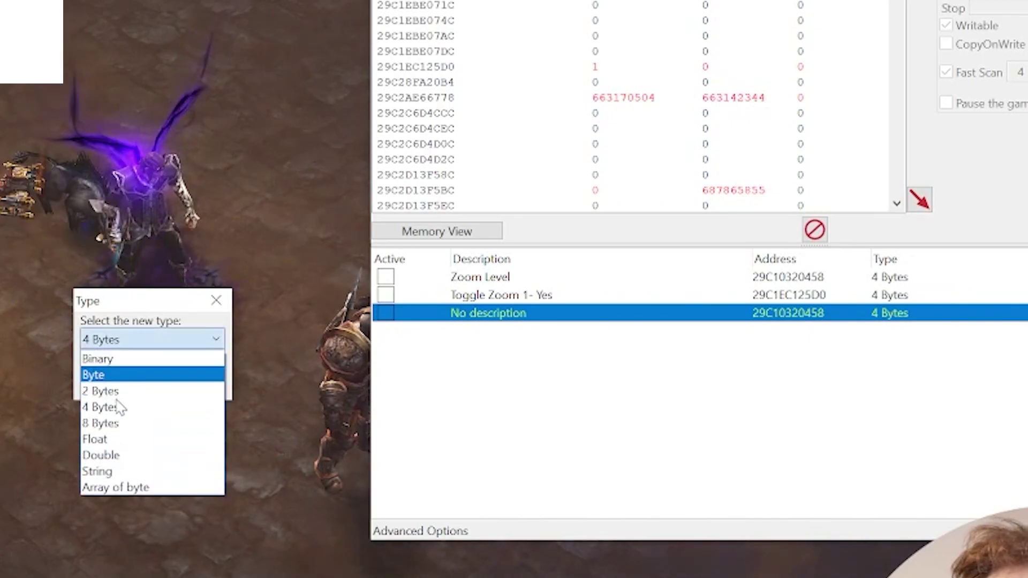
click(114, 440)
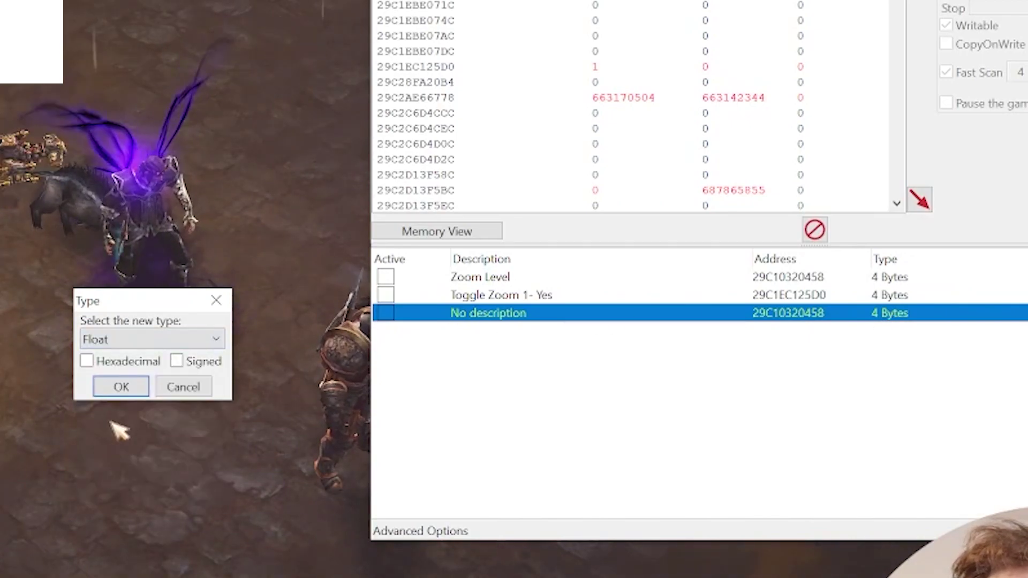
click(120, 385)
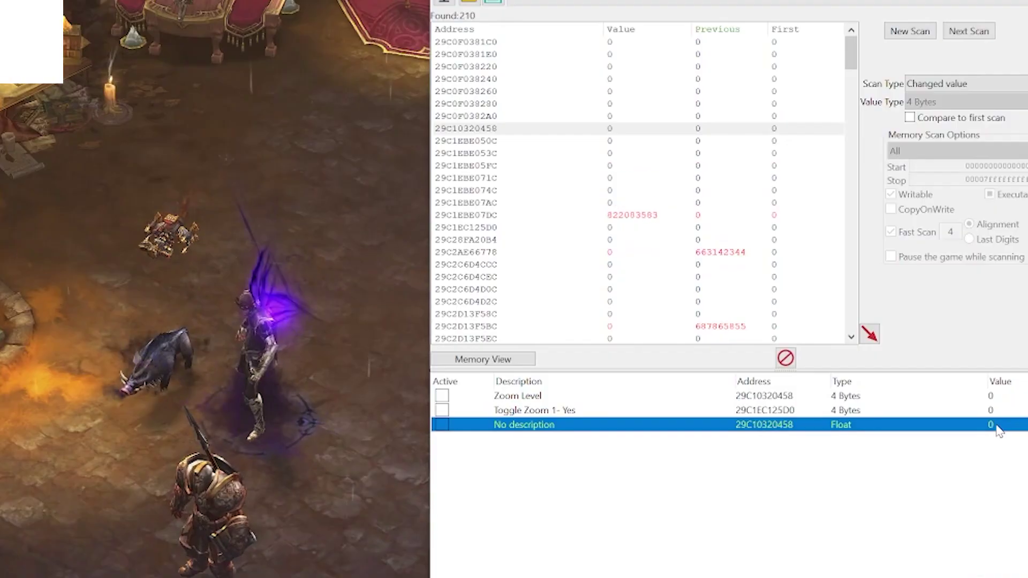
Step: Set the Float entry's value to 1, then to -1
double_click(901, 277)
text(1)
key(Return)
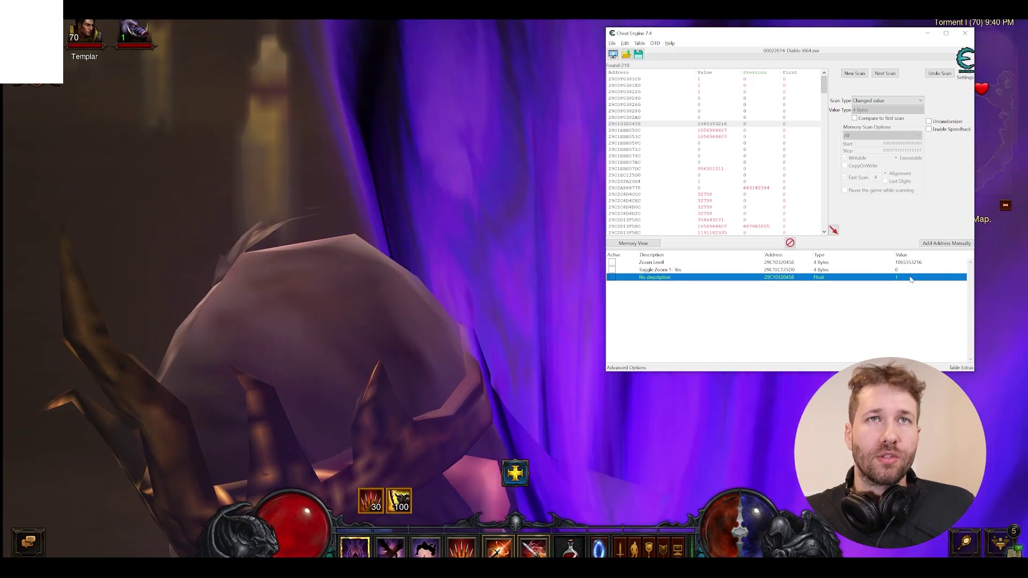
double_click(910, 279)
key(BackSpace)
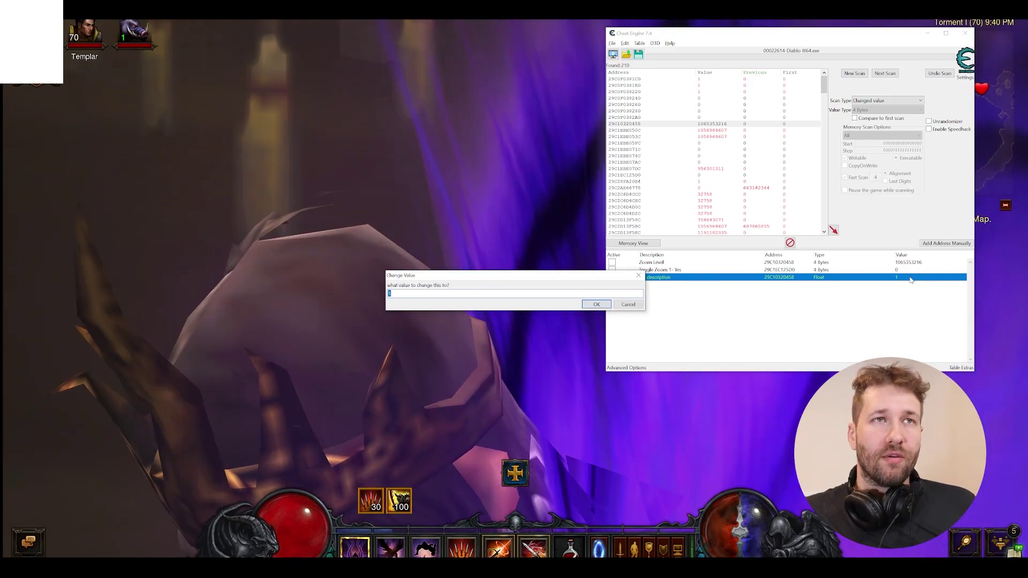
text(-1)
key(Return)
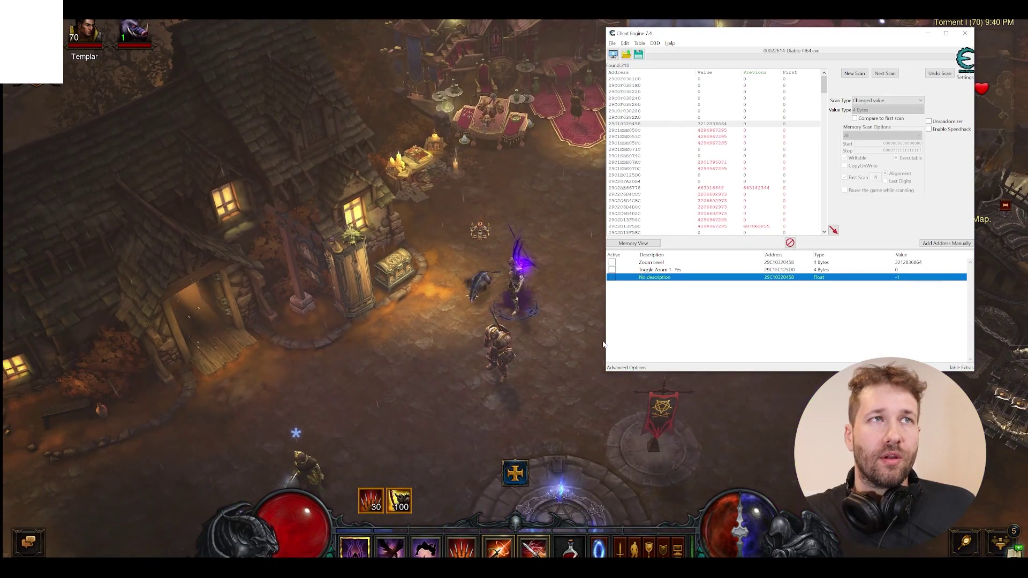
Step: Lower the Float entry's value to -2, -4 and finally -8 to zoom far out
double_click(907, 277)
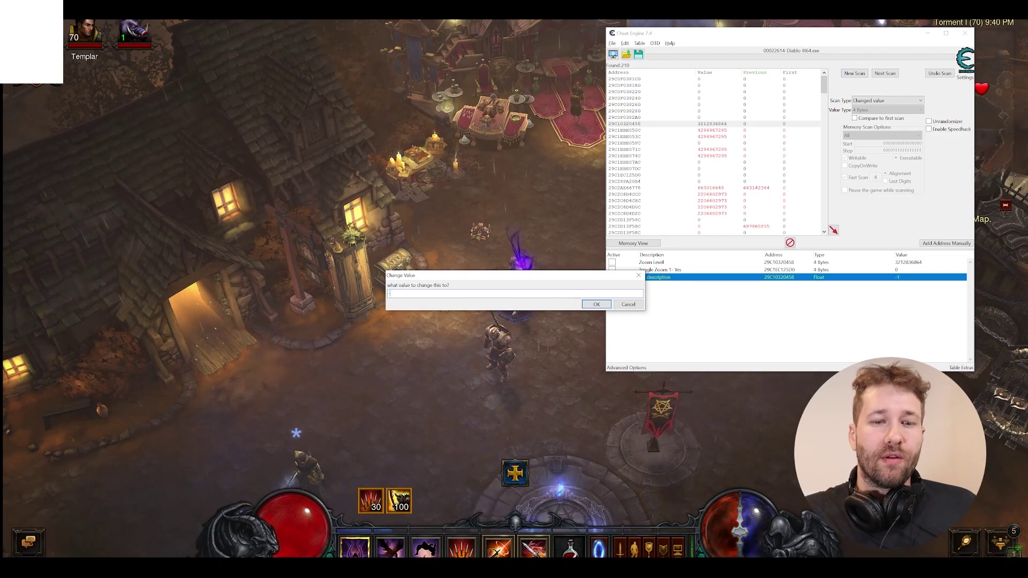
text(-2)
click(596, 304)
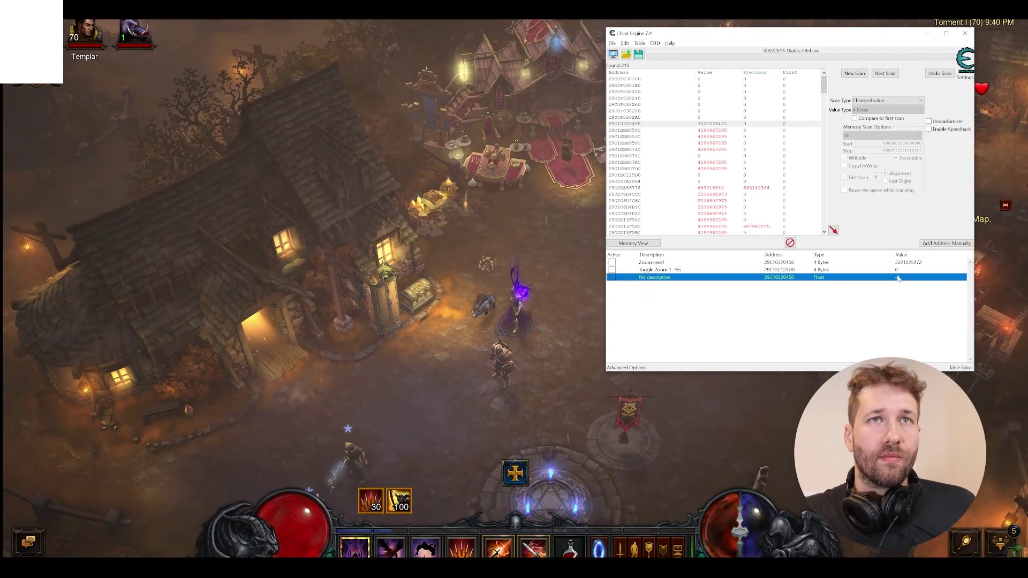
double_click(908, 278)
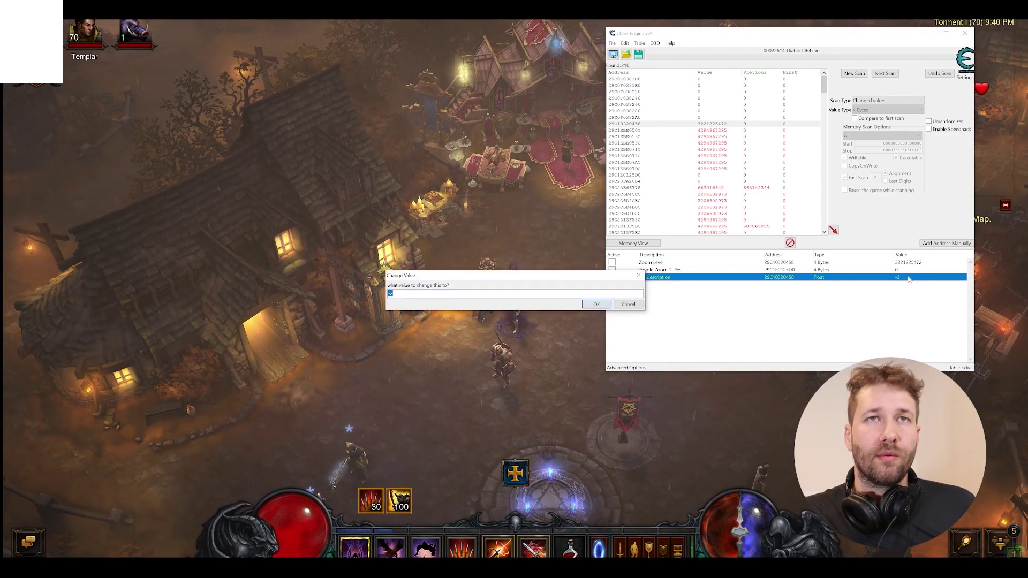
text(-4)
key(Return)
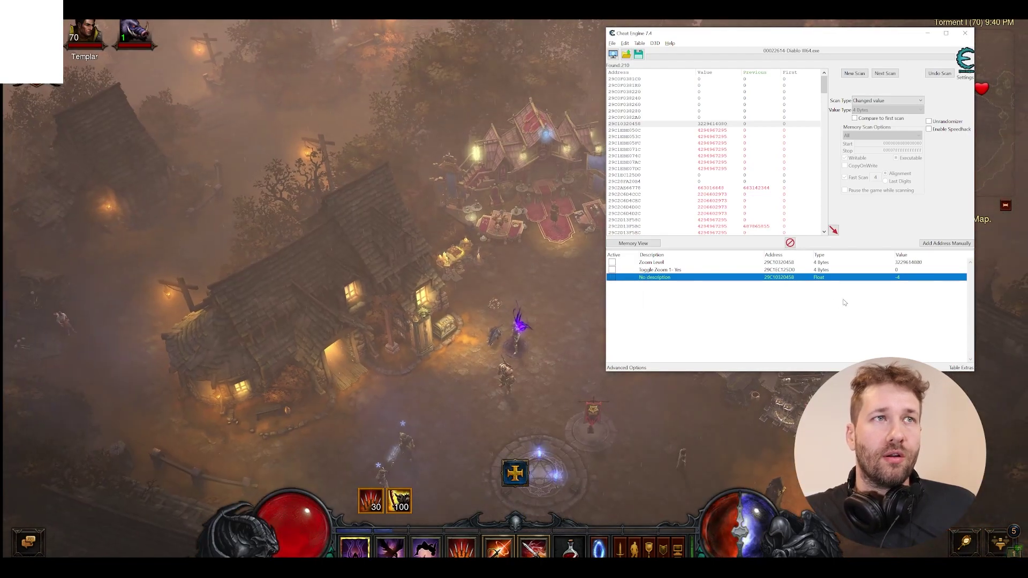
double_click(899, 279)
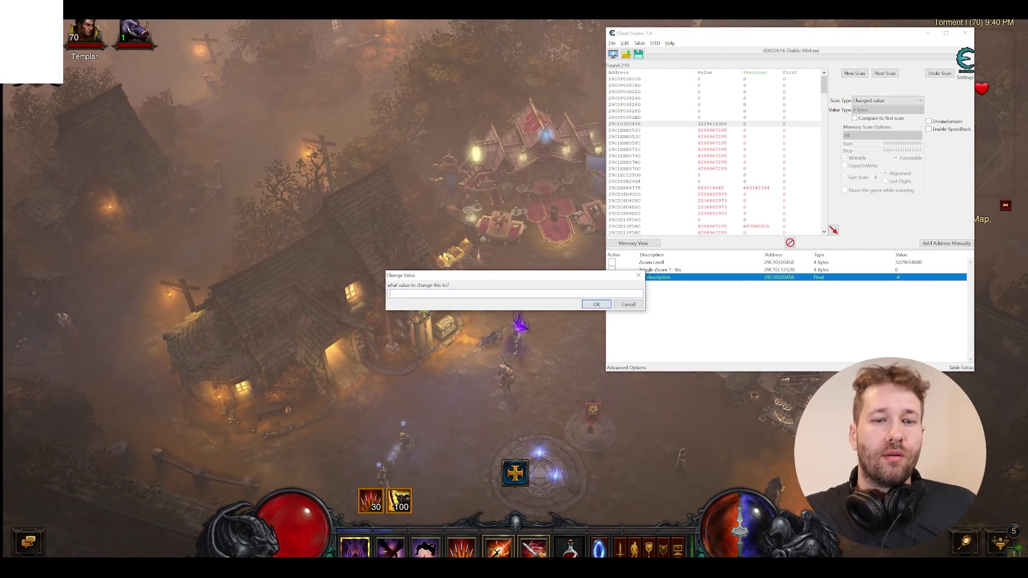
text(-8)
key(Return)
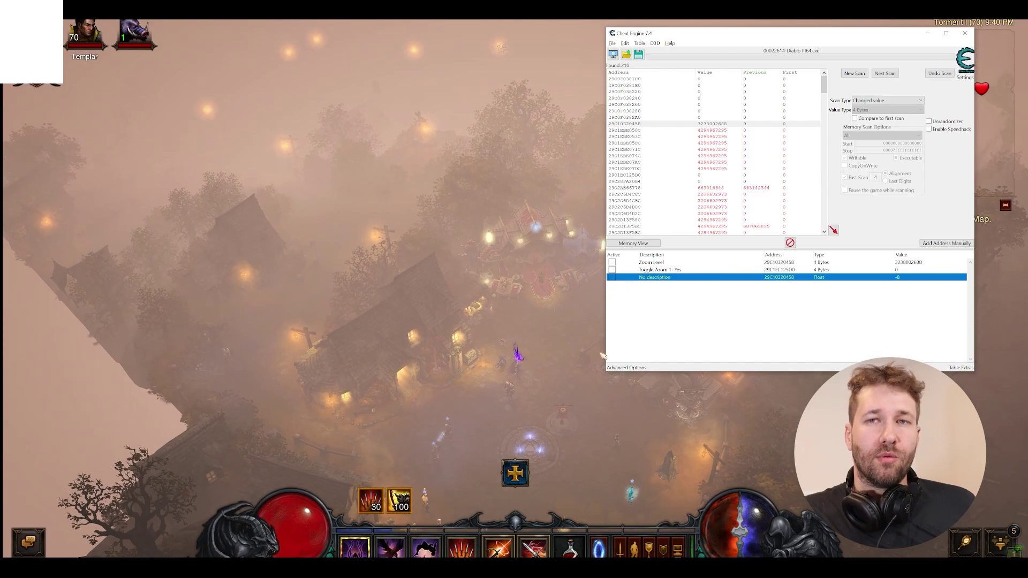